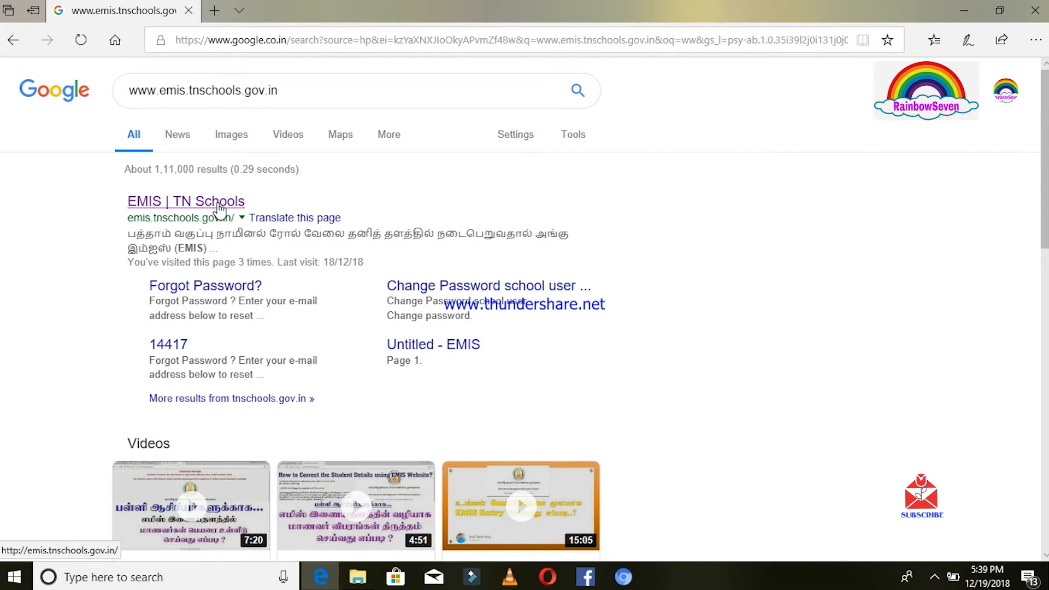
Open the 'EMIS | TN Schools' site from the Google search results.
click(218, 202)
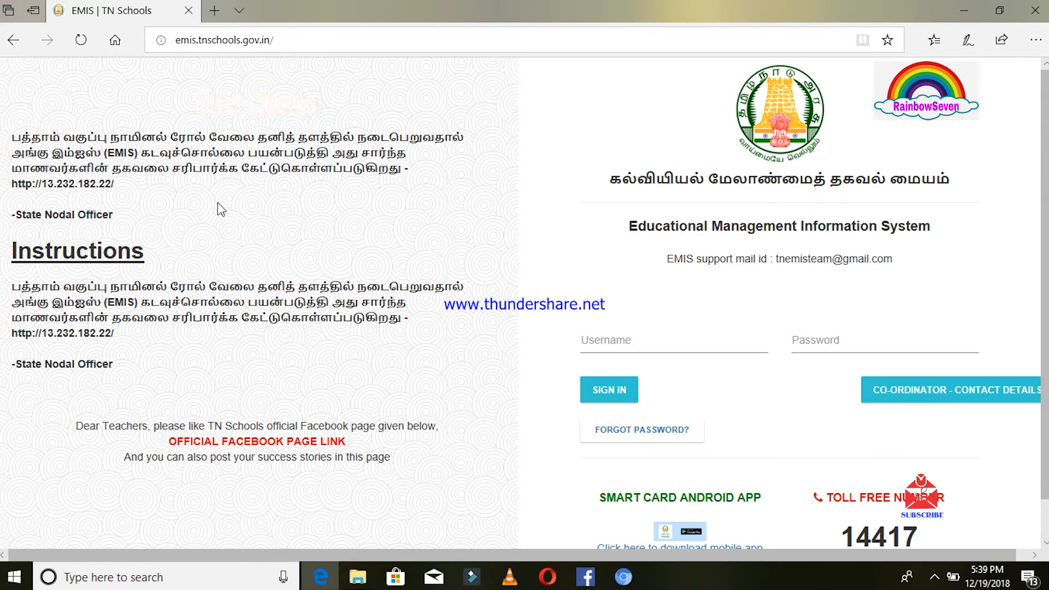
Log in to EMIS with the school's username and password, correcting a mistyped password.
click(603, 349)
text(33)
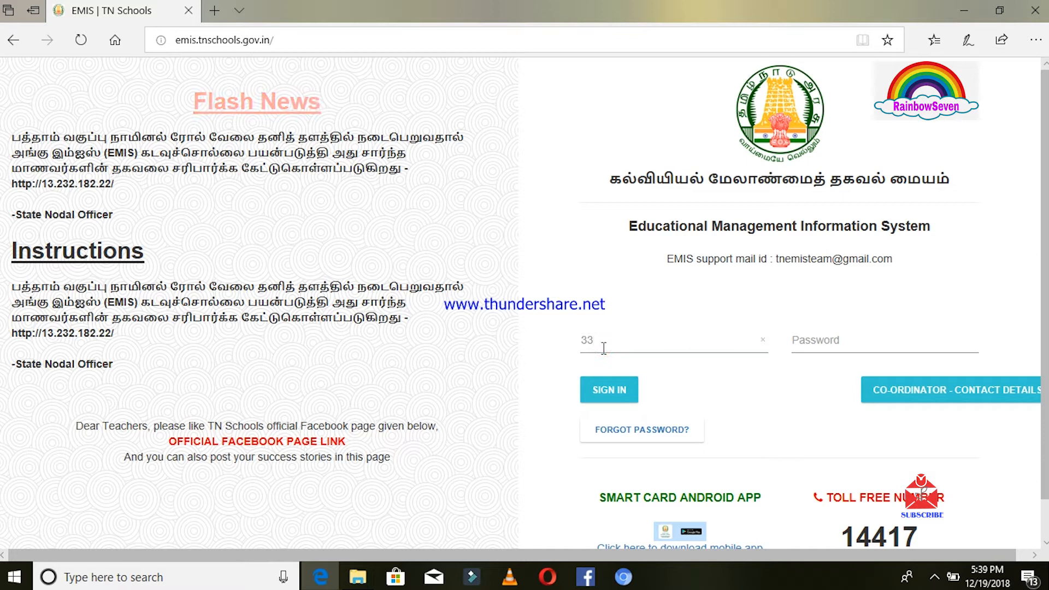
text(0722)
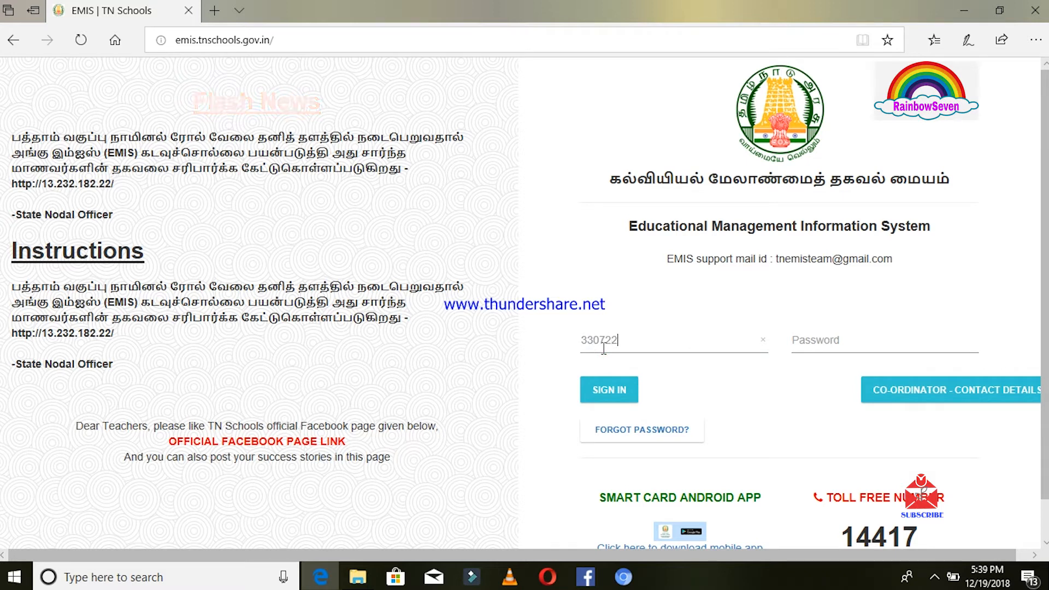
text(04801)
click(803, 345)
text(••)
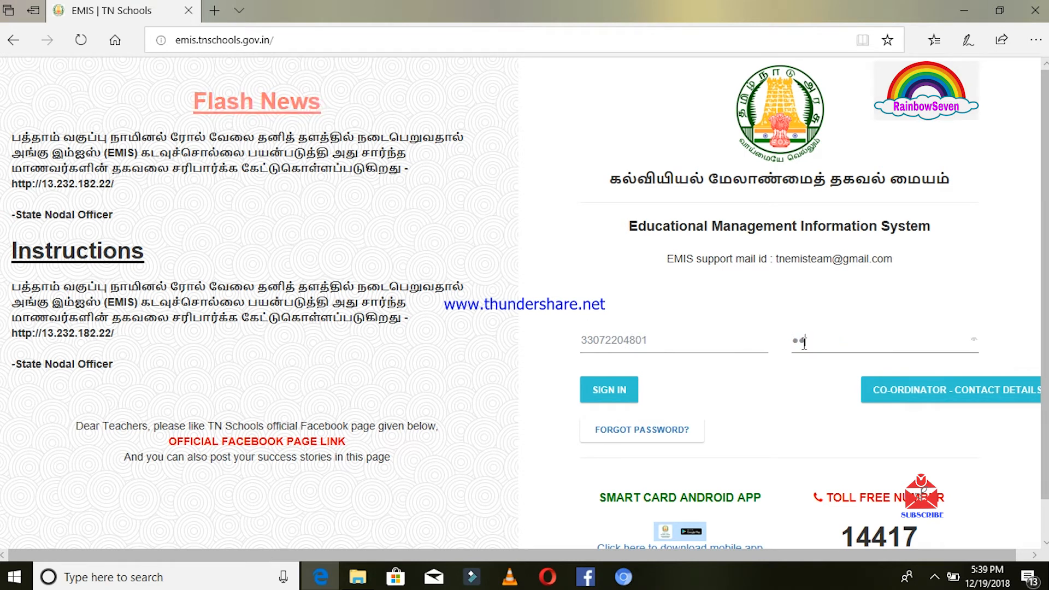
text(••)
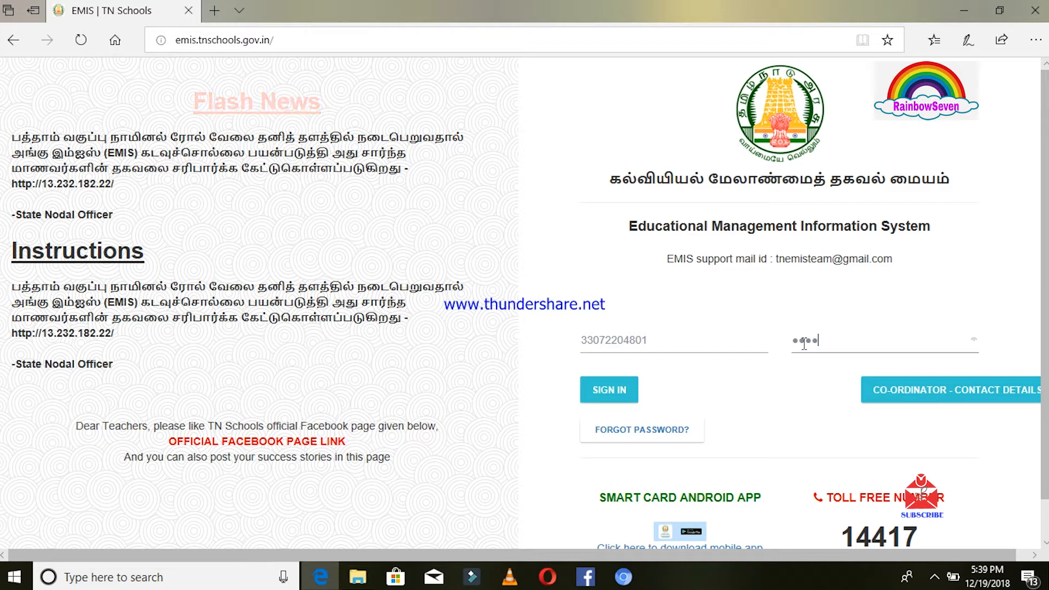
key(BackSpace)
key(BackSpace)
key(BackSpace)
key(BackSpace)
text(••••)
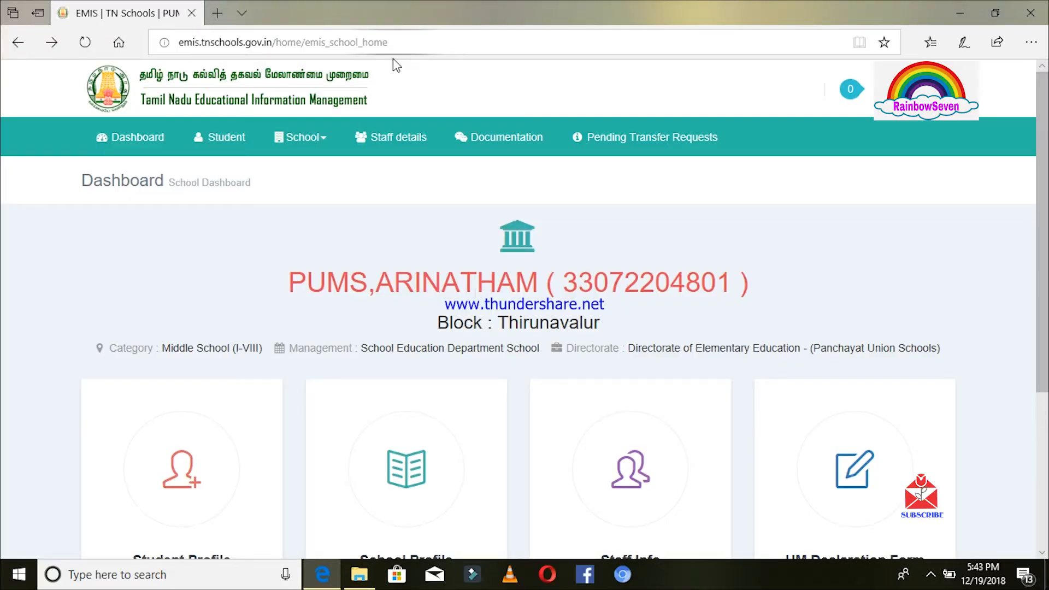
Look through the Student, Staff, Documentation and School menus to reach the School - Profile options.
click(232, 138)
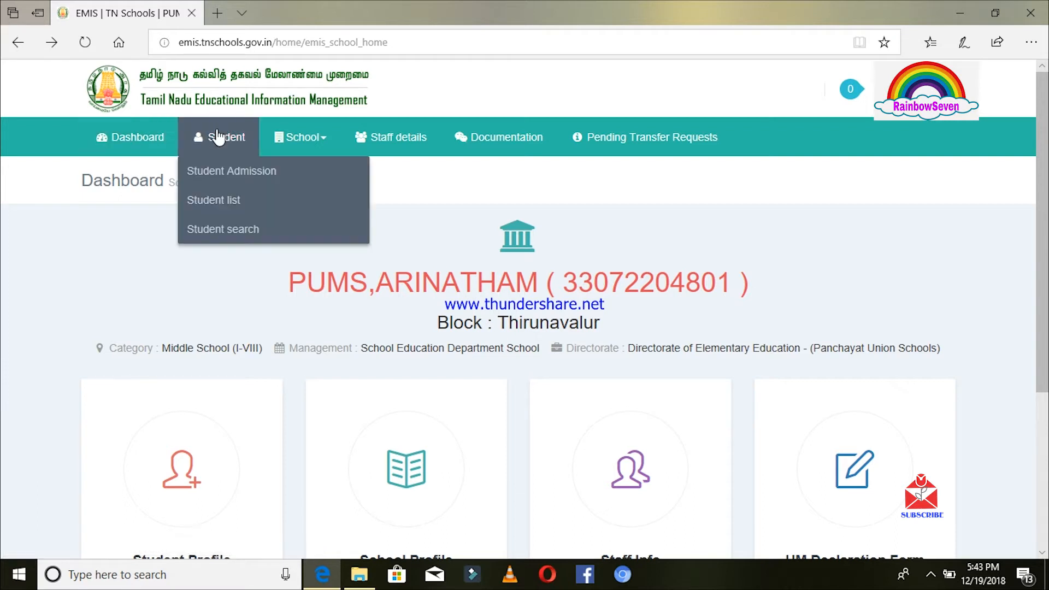
click(429, 138)
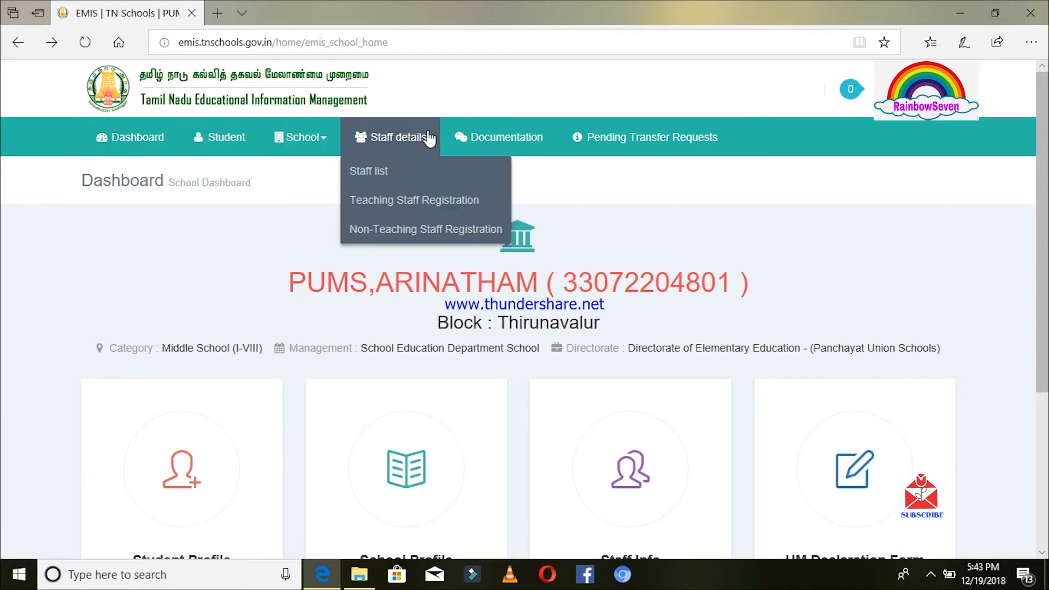
click(524, 140)
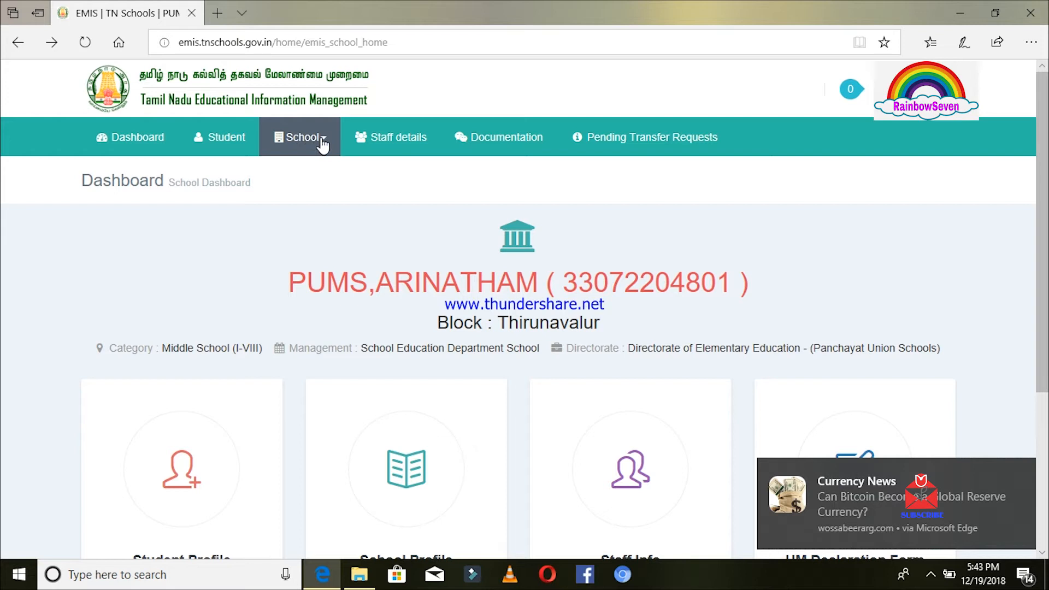
click(323, 144)
mouse_move(317, 175)
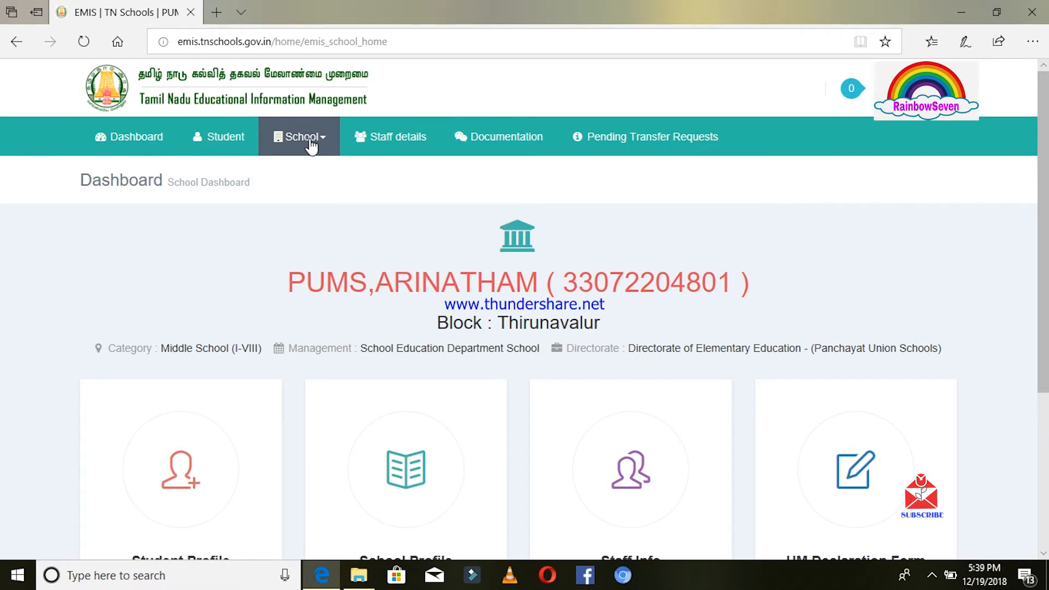
click(309, 138)
Open the BASIC INFO form and scroll down to its Location Details section.
mouse_move(309, 170)
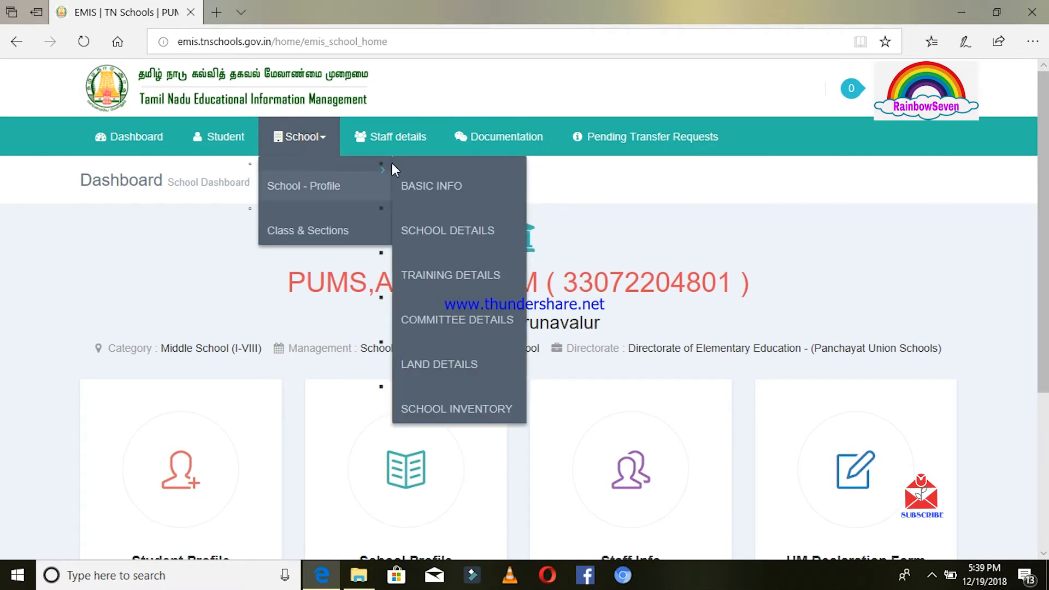
click(416, 184)
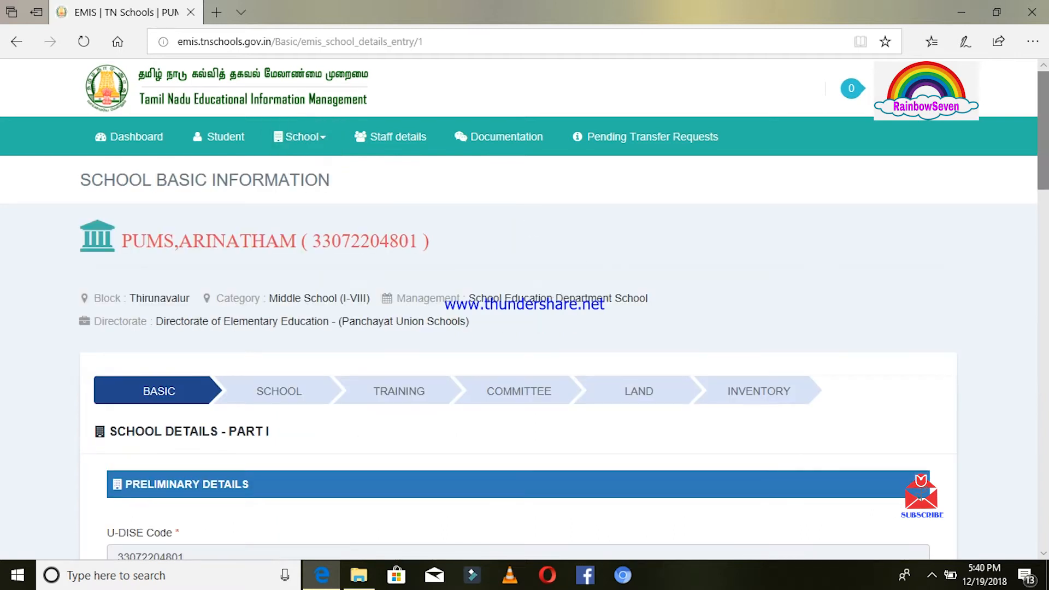
drag(1047, 153, 1047, 229)
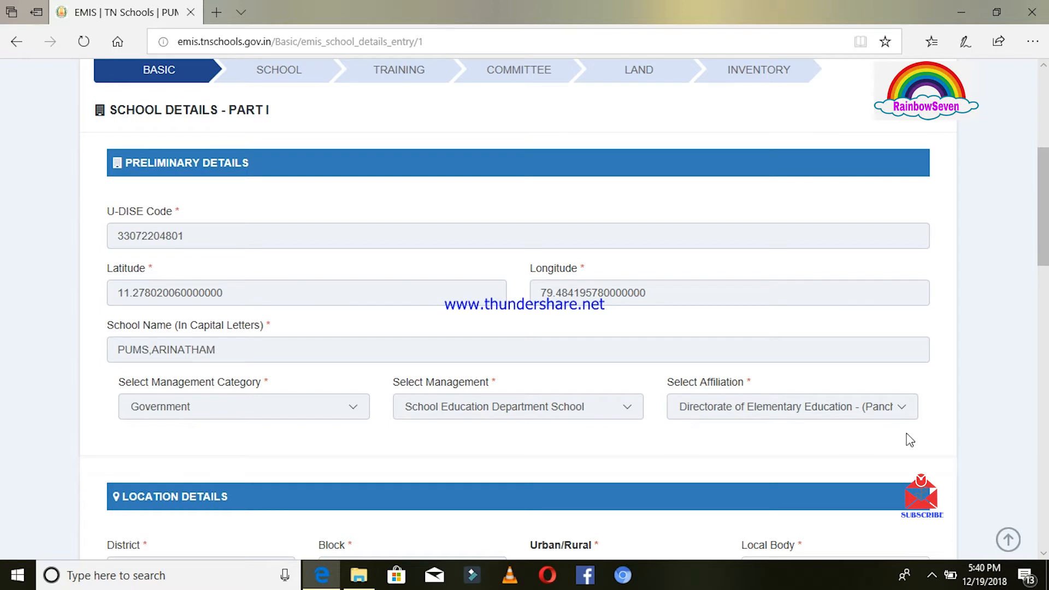
drag(1044, 251, 1044, 313)
scroll(764, 279, down, 2)
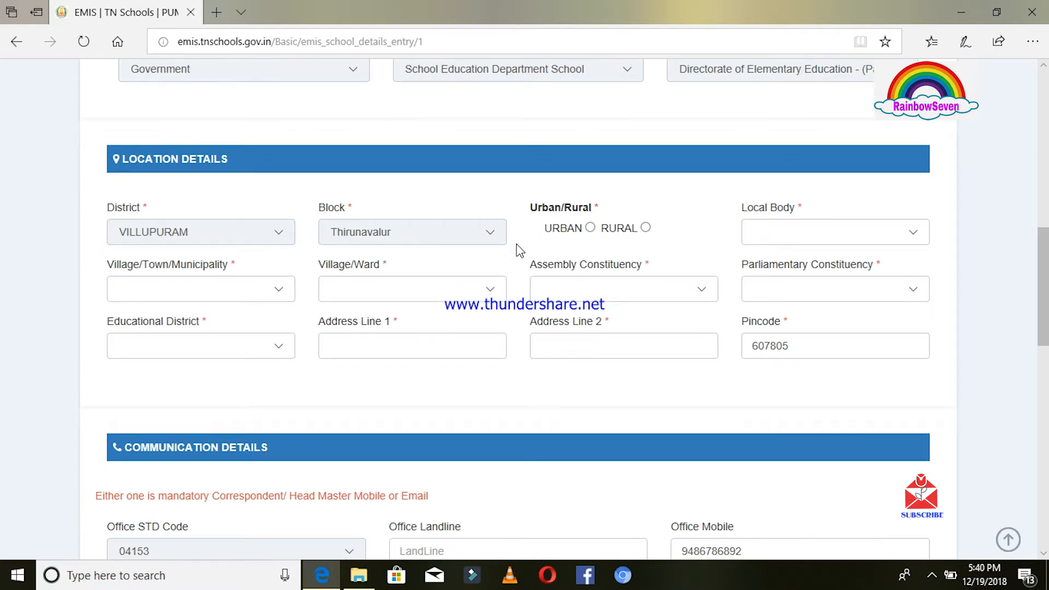
Mark the school as Rural, with a Village Panchayat local body and Arinatham as village and ward.
click(646, 229)
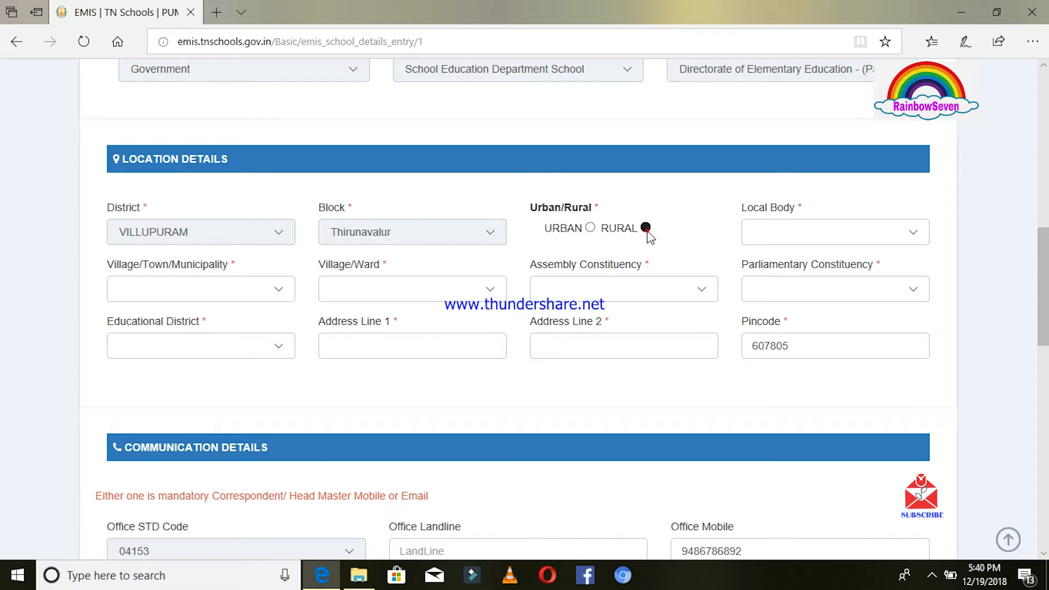
click(903, 237)
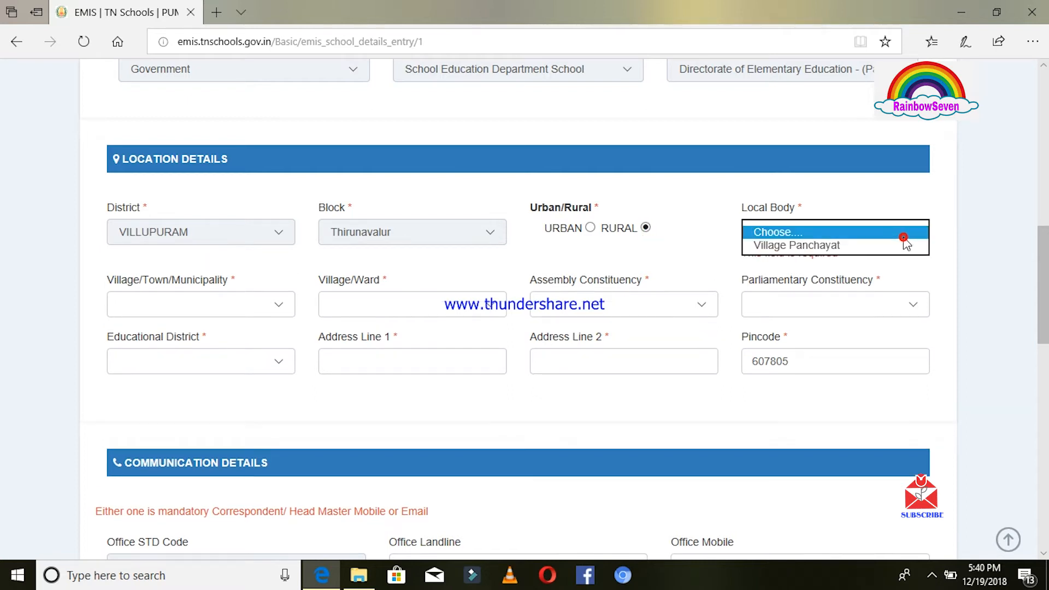
click(857, 246)
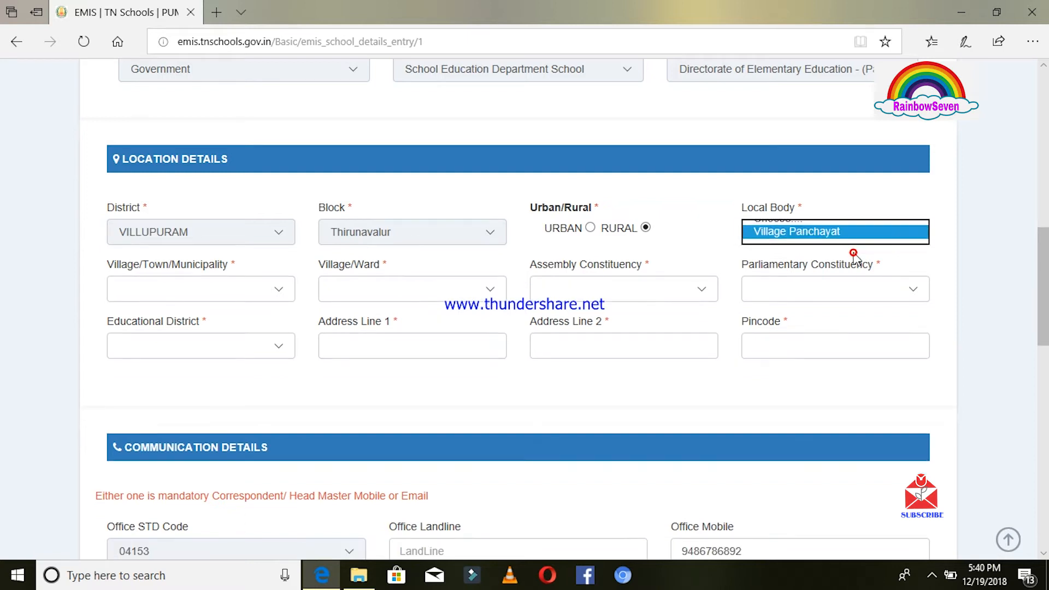
click(287, 291)
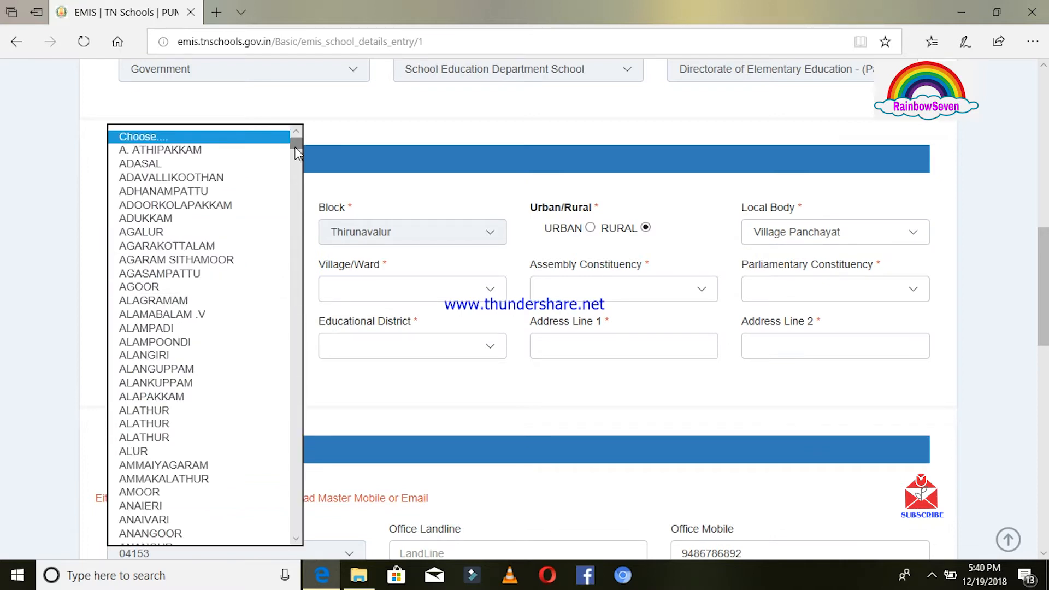
drag(295, 144, 298, 172)
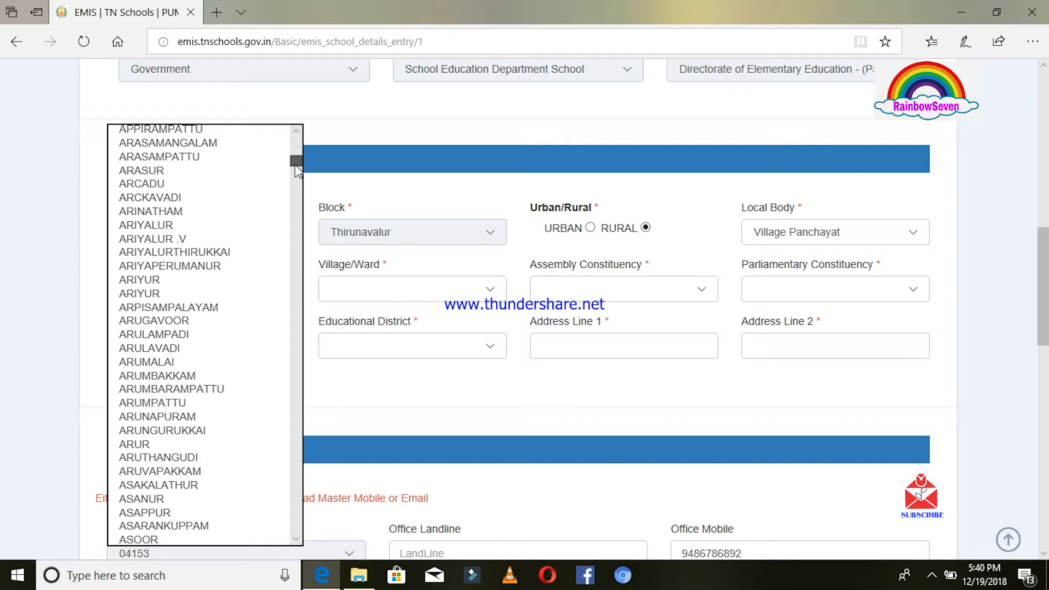
click(196, 212)
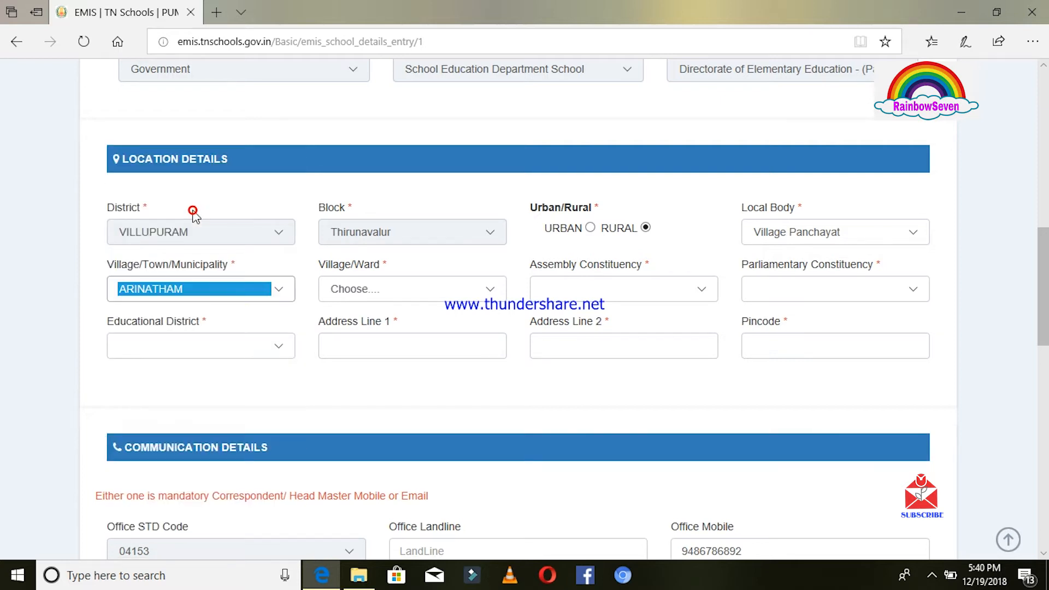
click(492, 293)
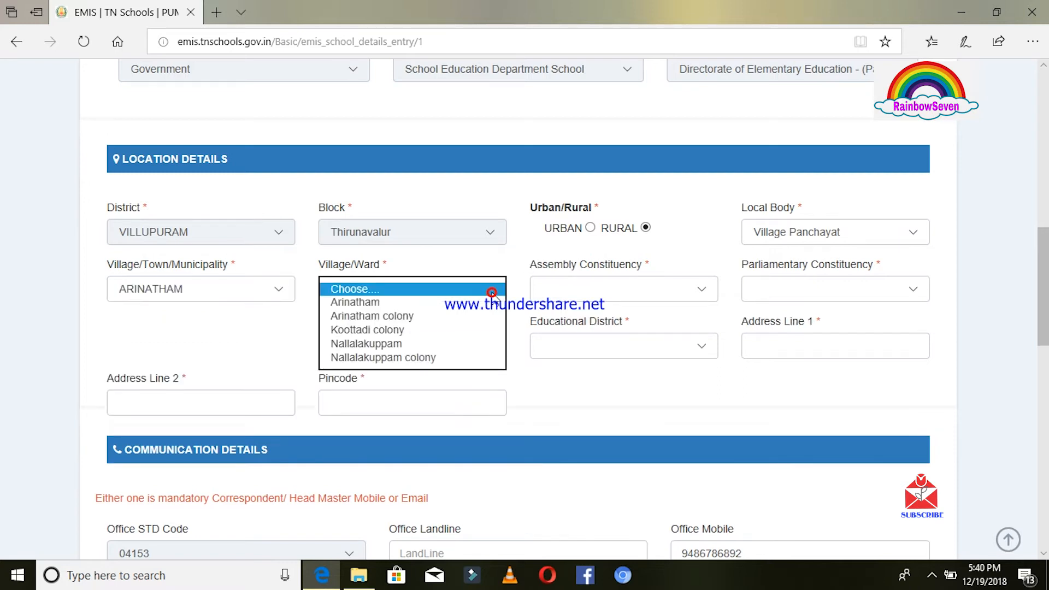
click(463, 307)
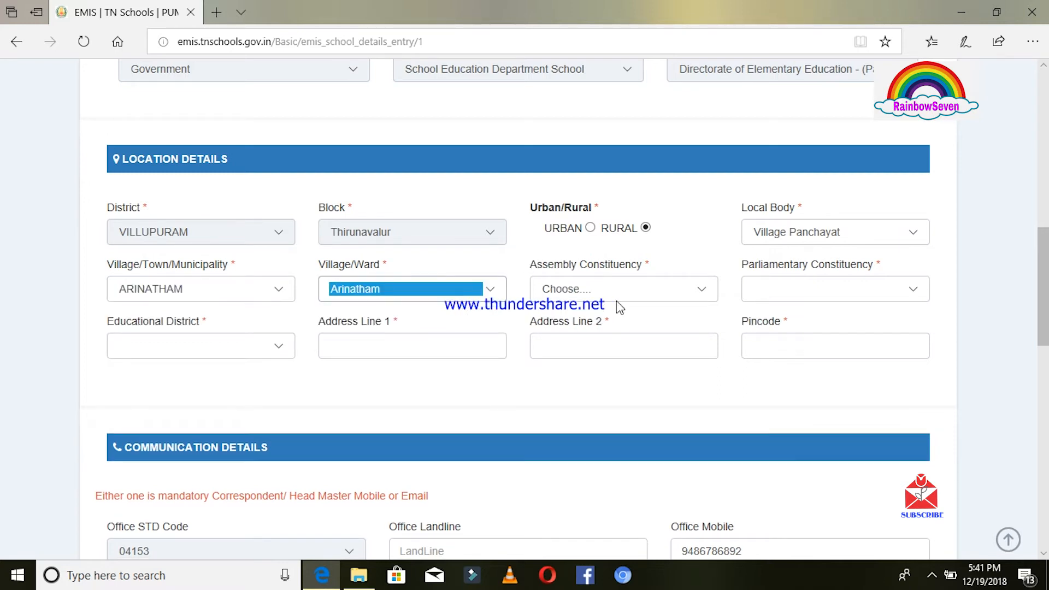
Choose 077 Ulundurpettai assembly, VILUPPURAM (SC) parliamentary and Ulundurpet educational district.
click(705, 293)
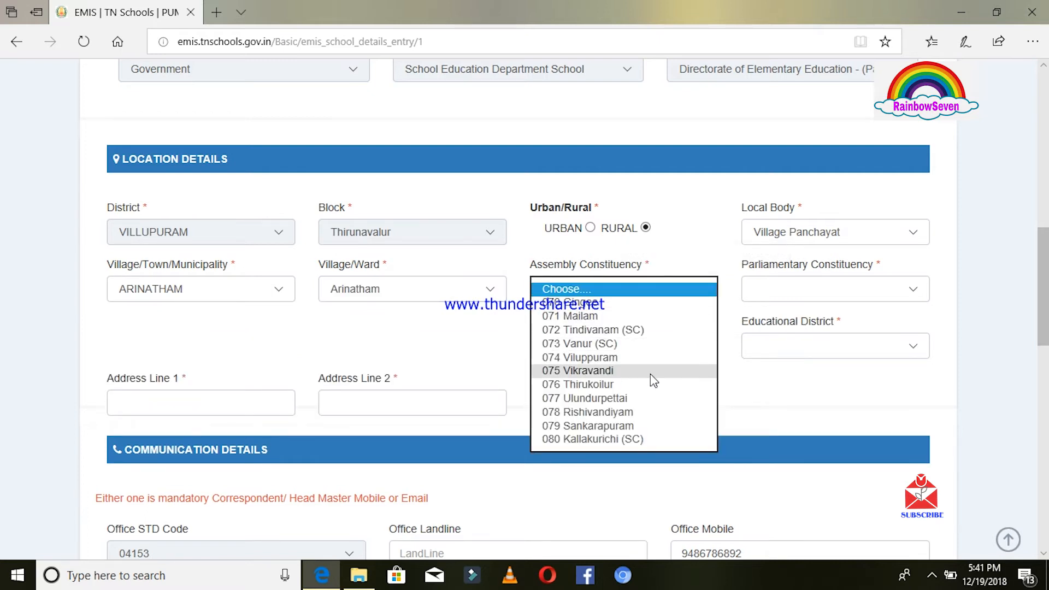
click(640, 403)
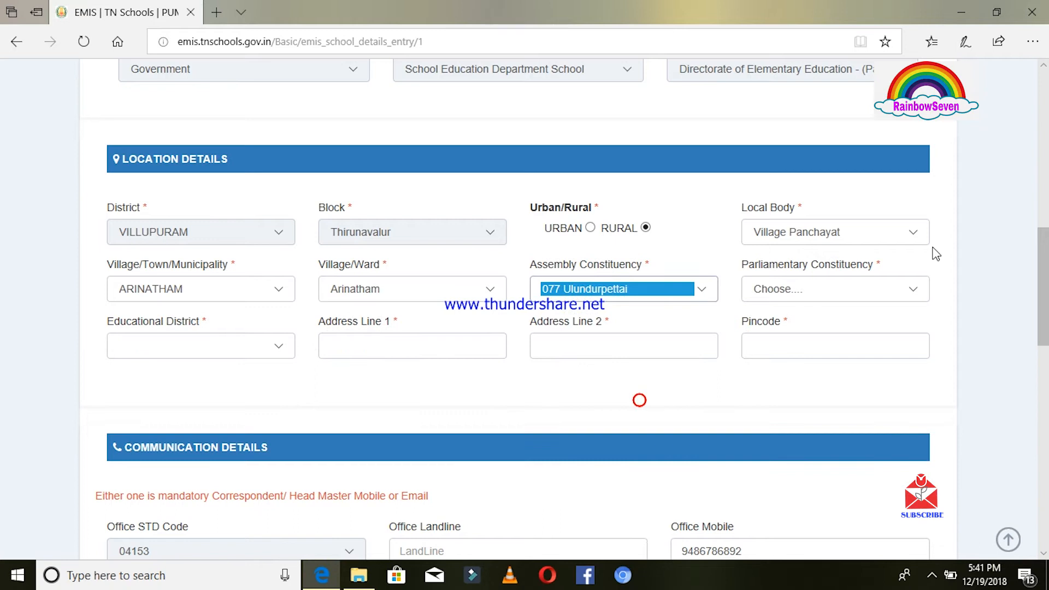
click(915, 291)
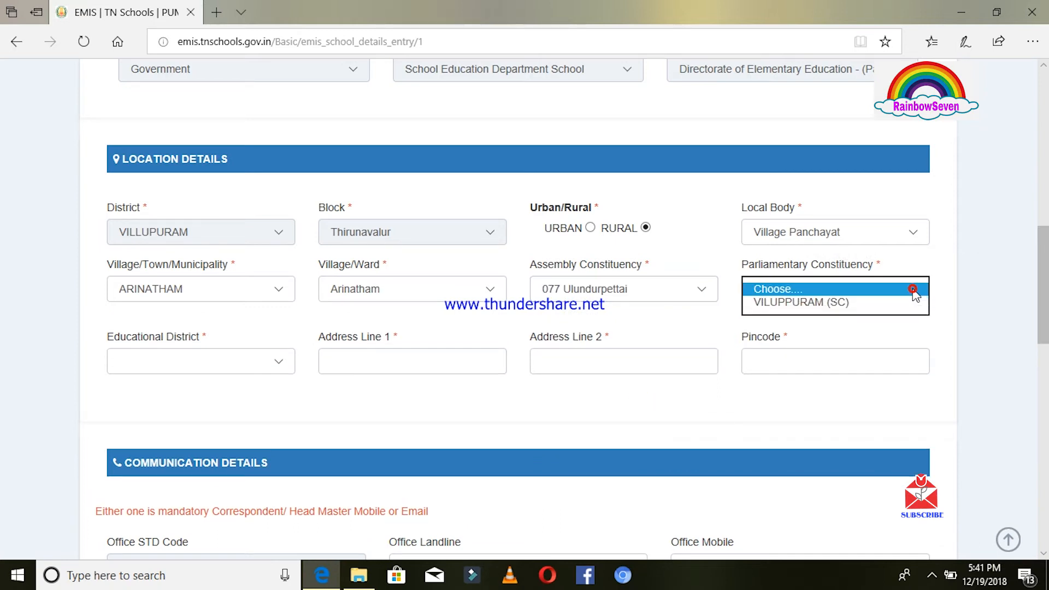
click(889, 303)
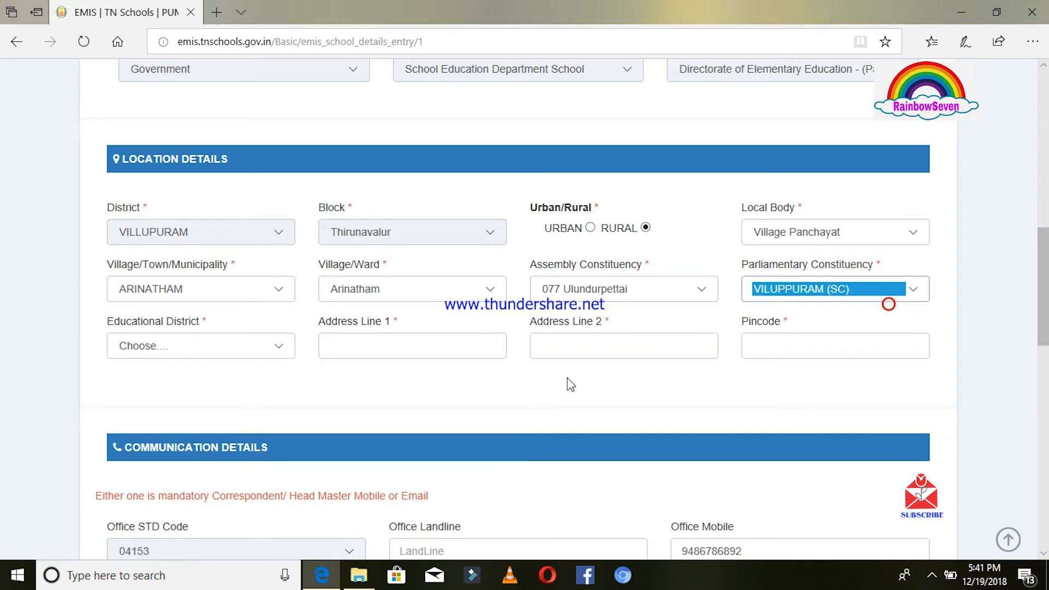
click(276, 350)
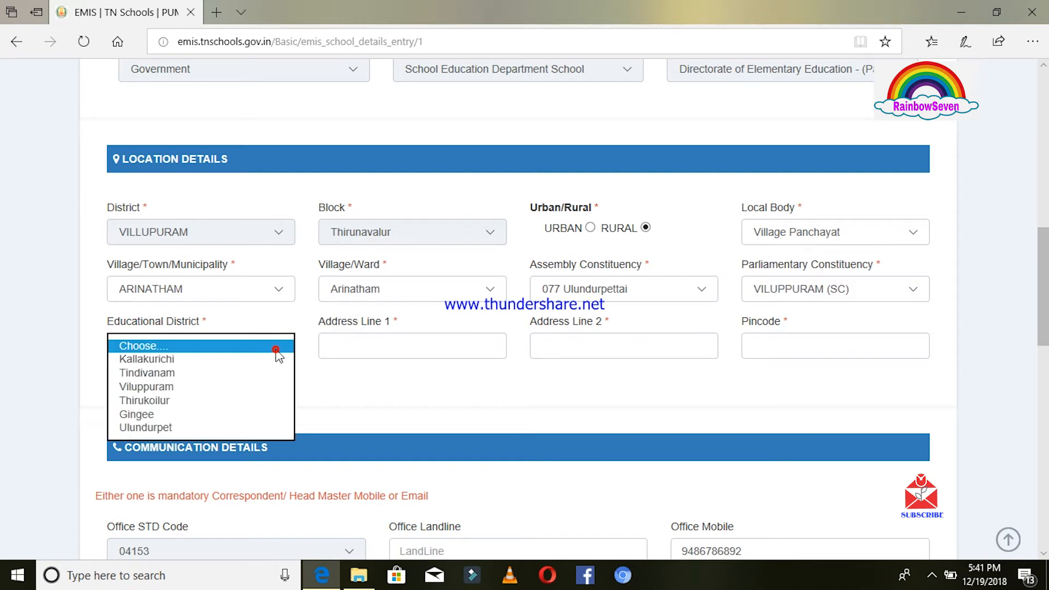
click(212, 429)
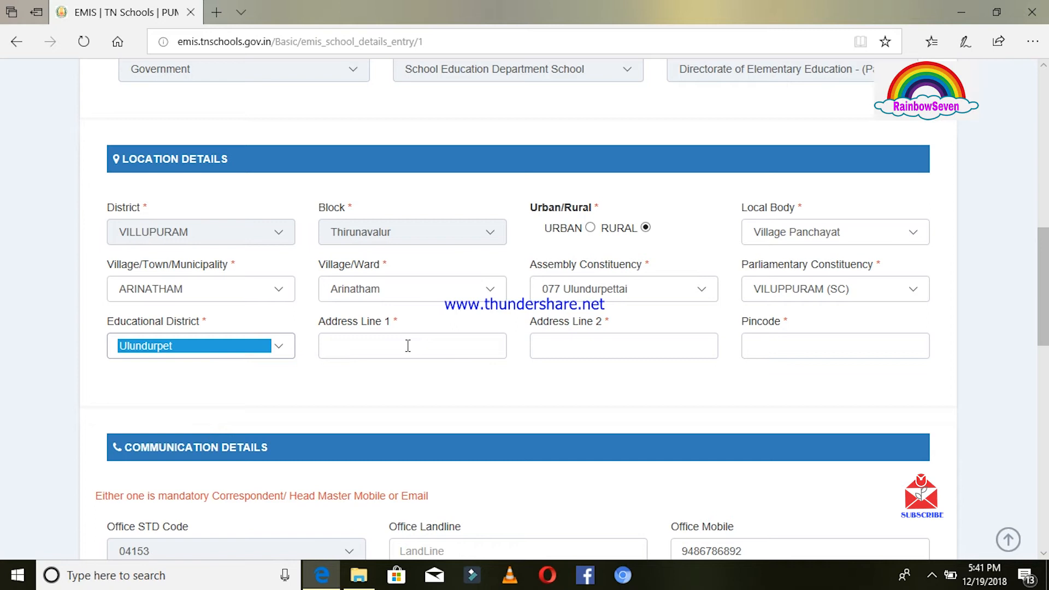
click(340, 346)
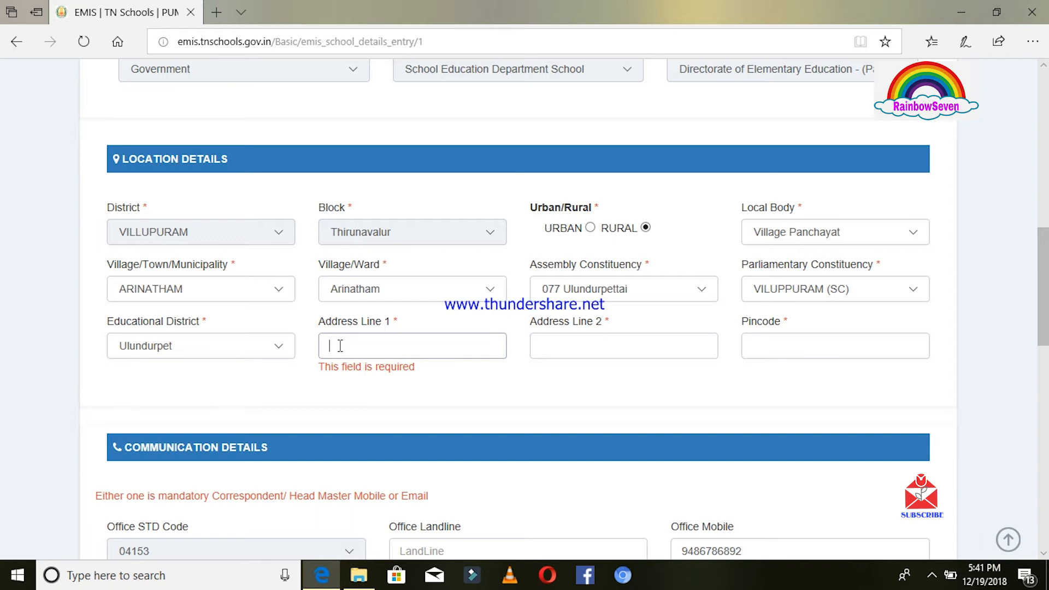
Enter Address Line 1 'Koo-kallakurichi', Address Line 2 'Arinatham' and pincode 606115.
text(k)
key(BackSpace)
key(Caps_Lock)
text(K)
key(Caps_Lock)
text(oo-k)
text(hi)
click(582, 342)
text(A)
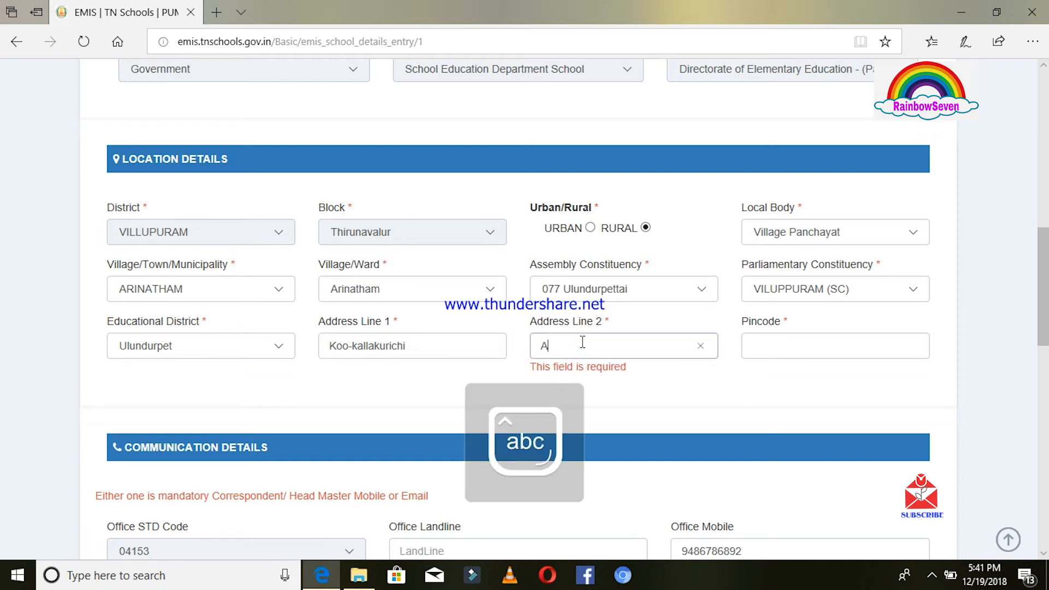
text(r)
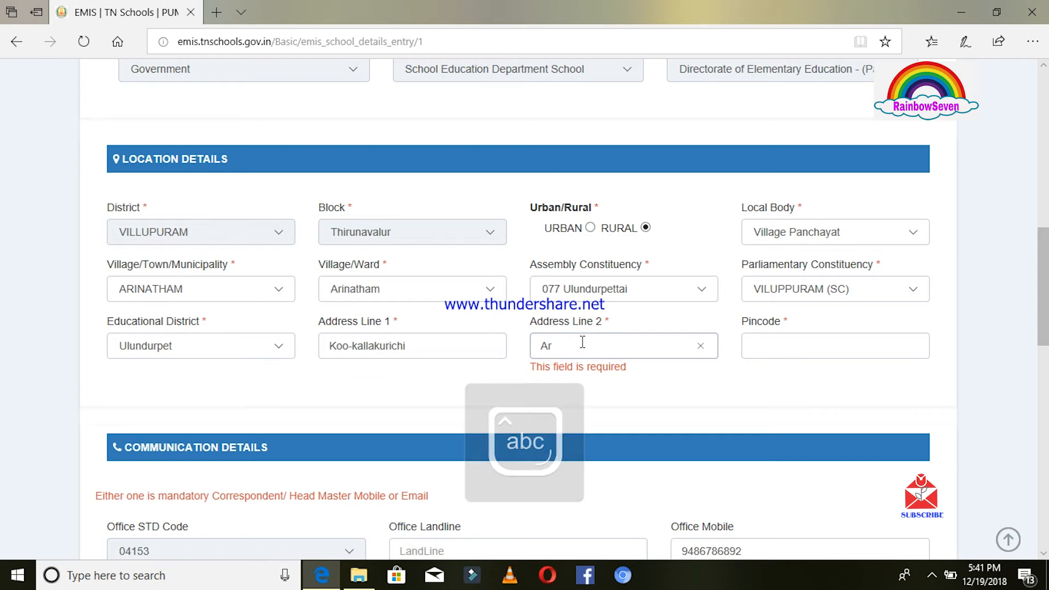
text(ina)
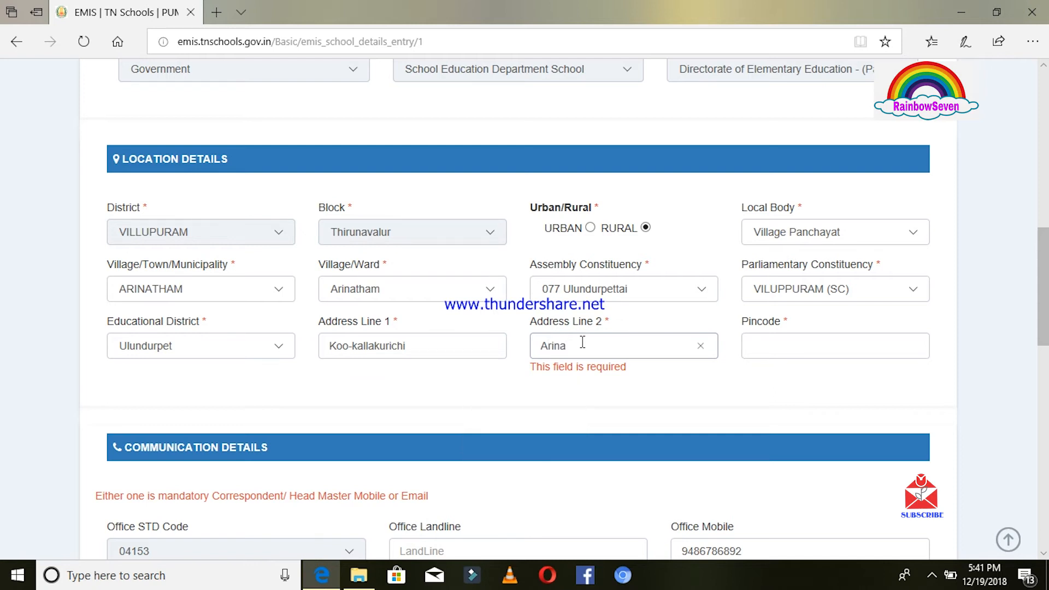
text(tham)
click(762, 344)
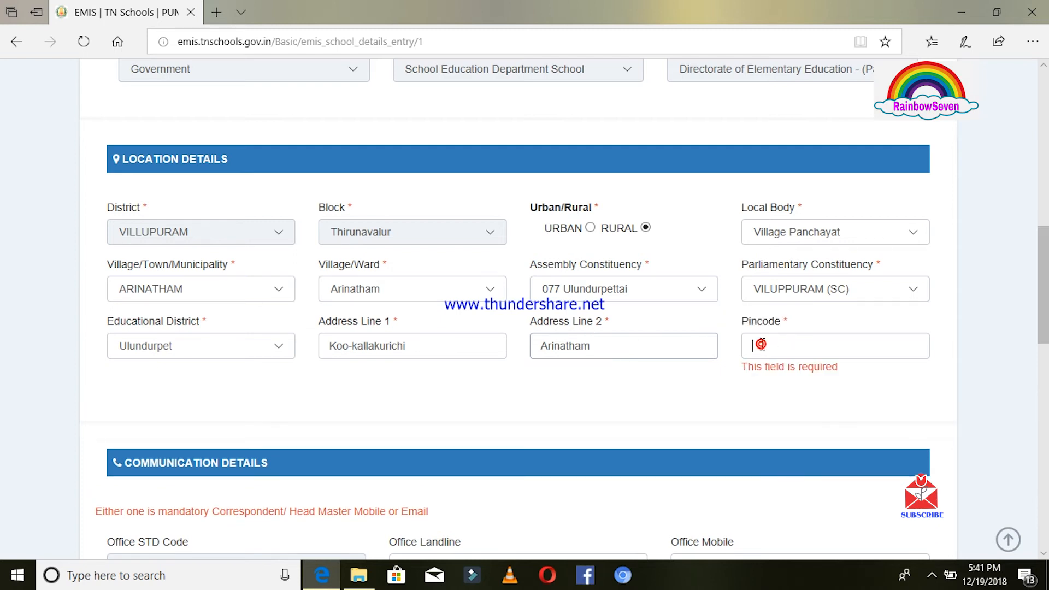
text(6)
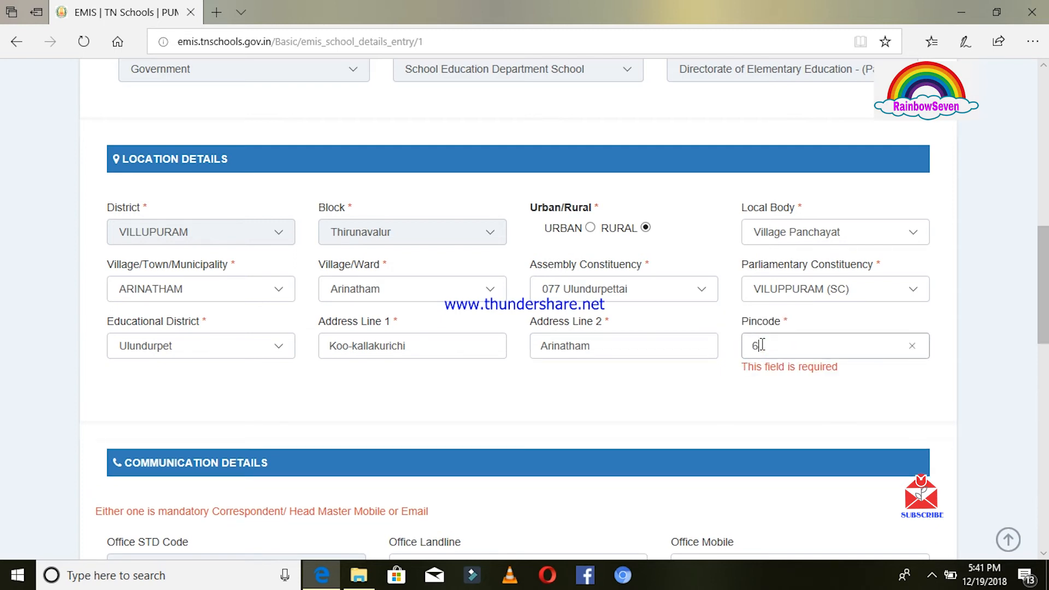
text(06115)
Correct the Correspondent/Head Master Mobile field to a valid ten-digit mobile number.
scroll(525, 306, down, 6)
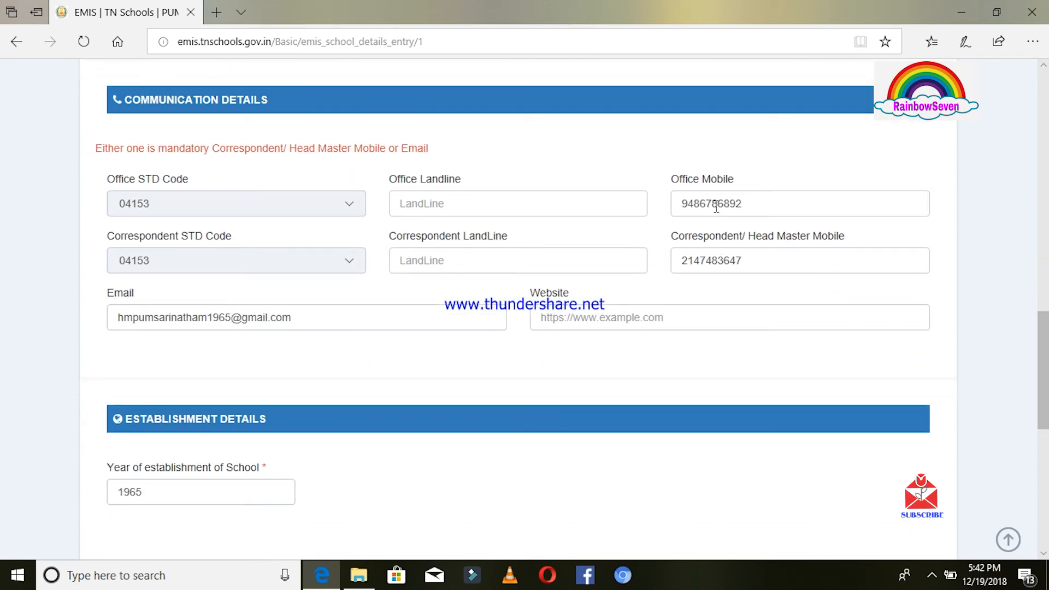
click(754, 261)
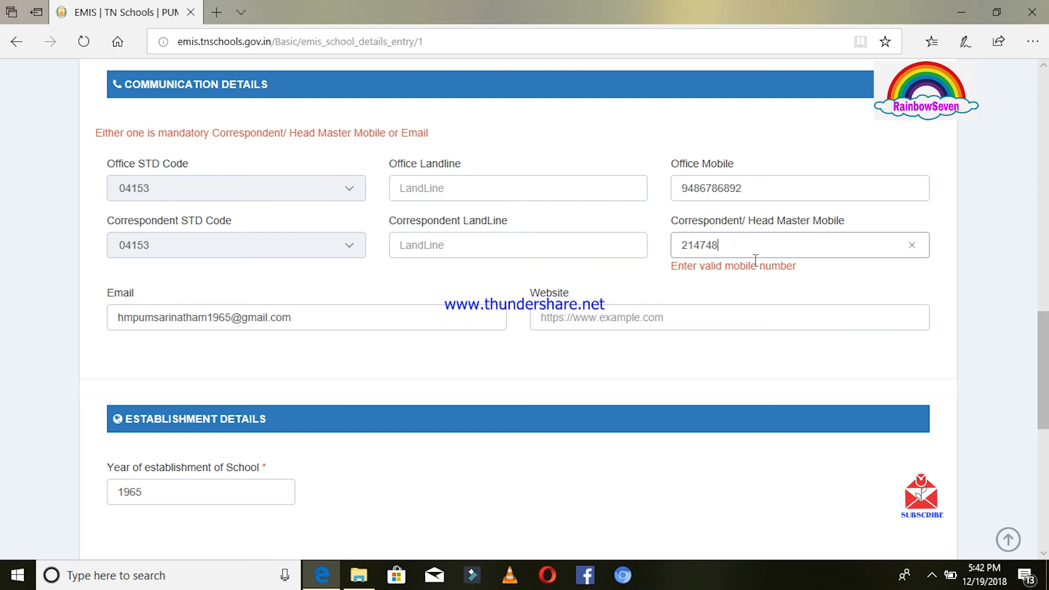
key(BackSpace)
click(345, 316)
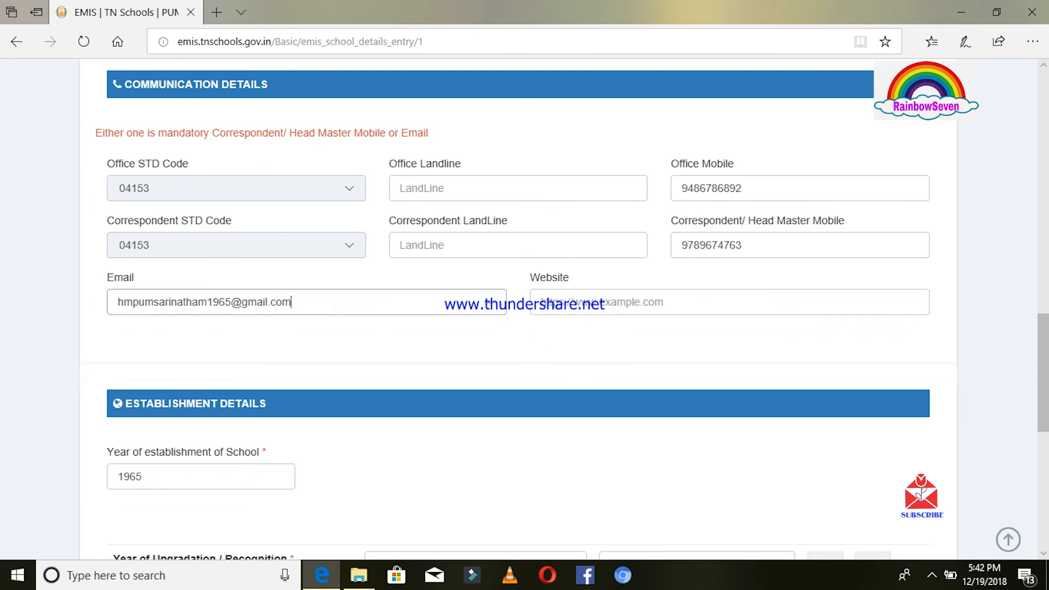
scroll(290, 164, down, 7)
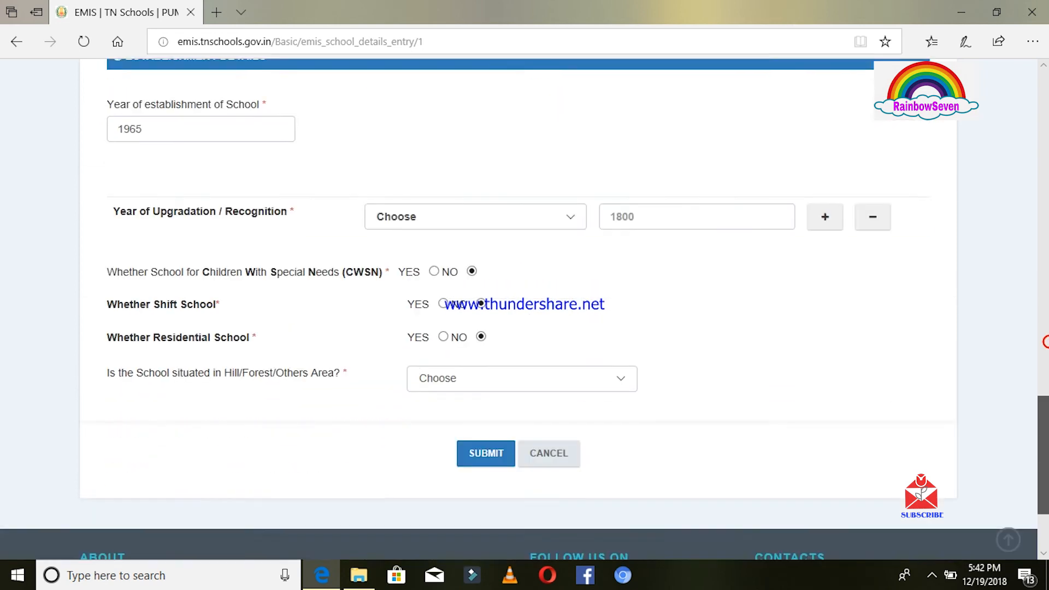
Set the Year of Upgradation to Middle School in 2008.
scroll(525, 310, up, 1)
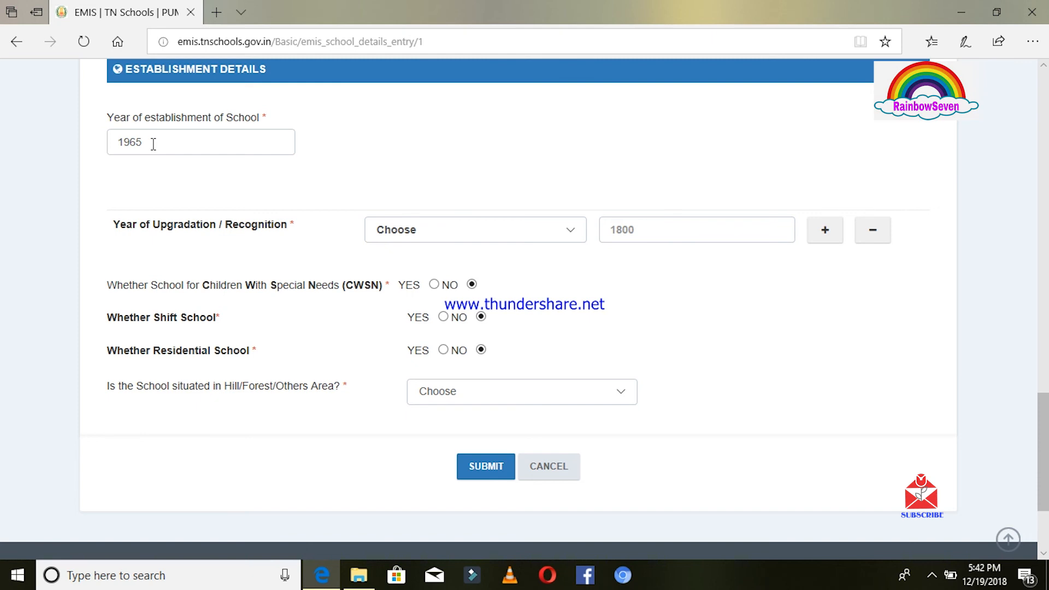
click(570, 239)
click(570, 238)
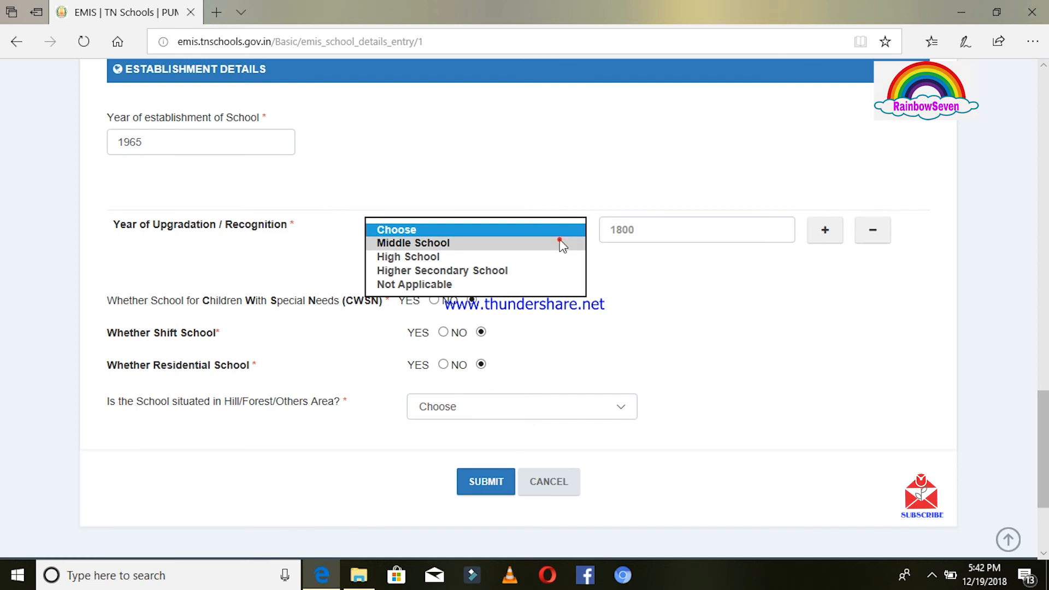
click(561, 244)
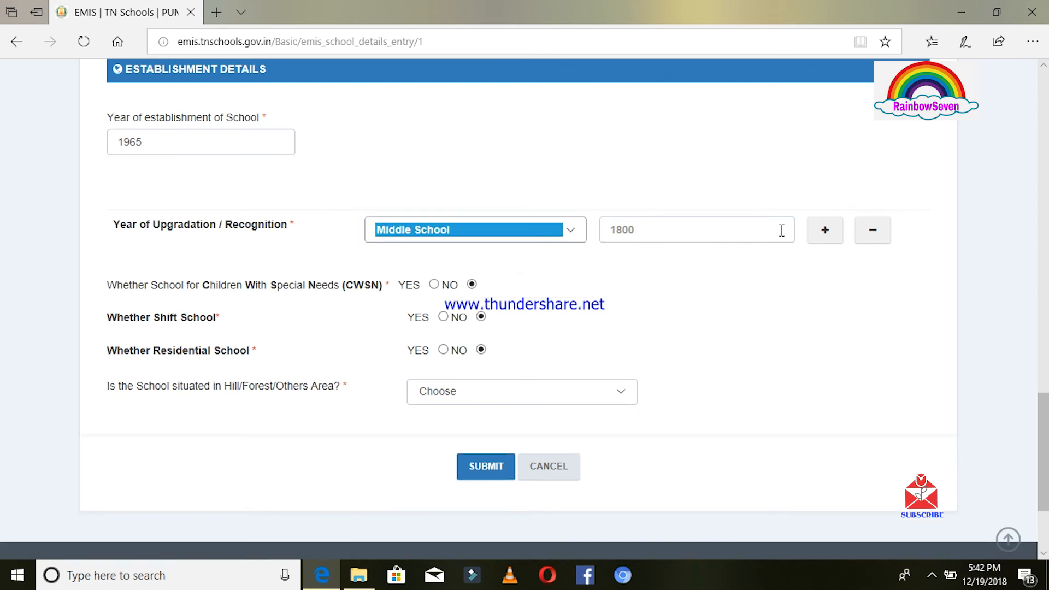
click(641, 235)
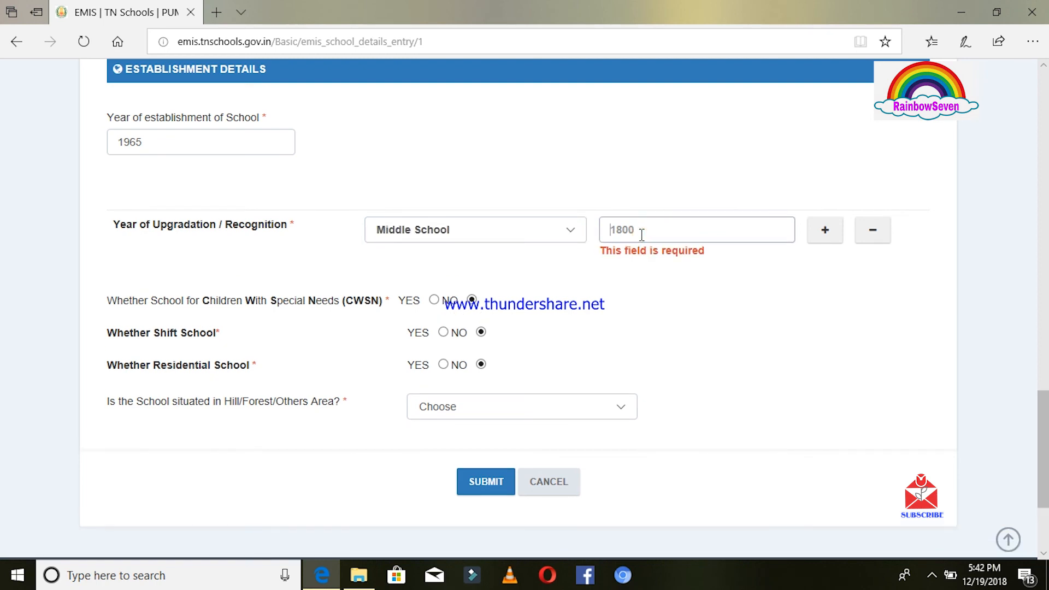
text(2008)
click(481, 365)
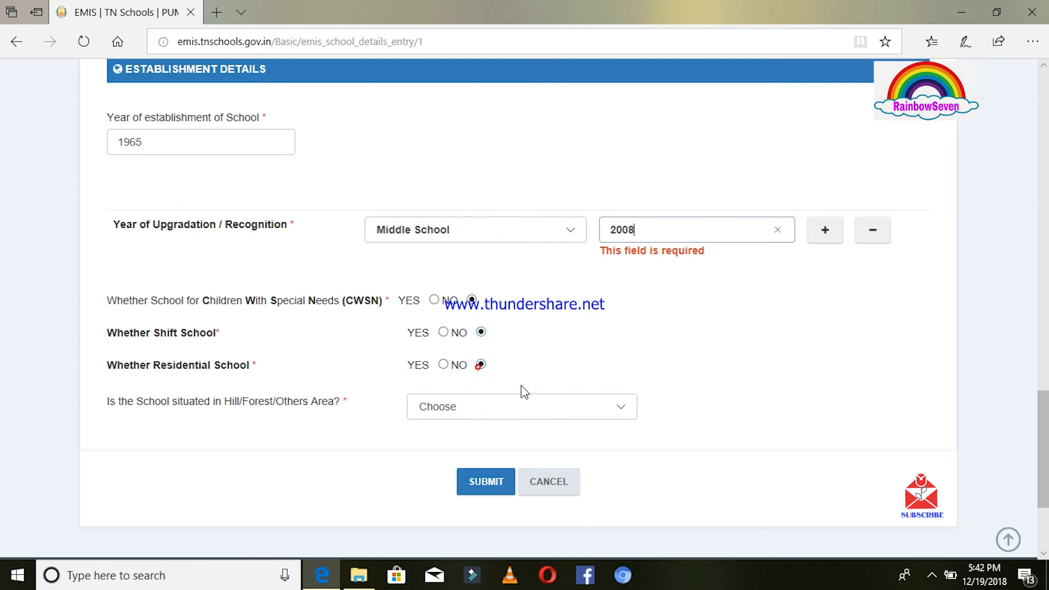
Answer the Hill/Forest area question with Not Applicable.
click(627, 396)
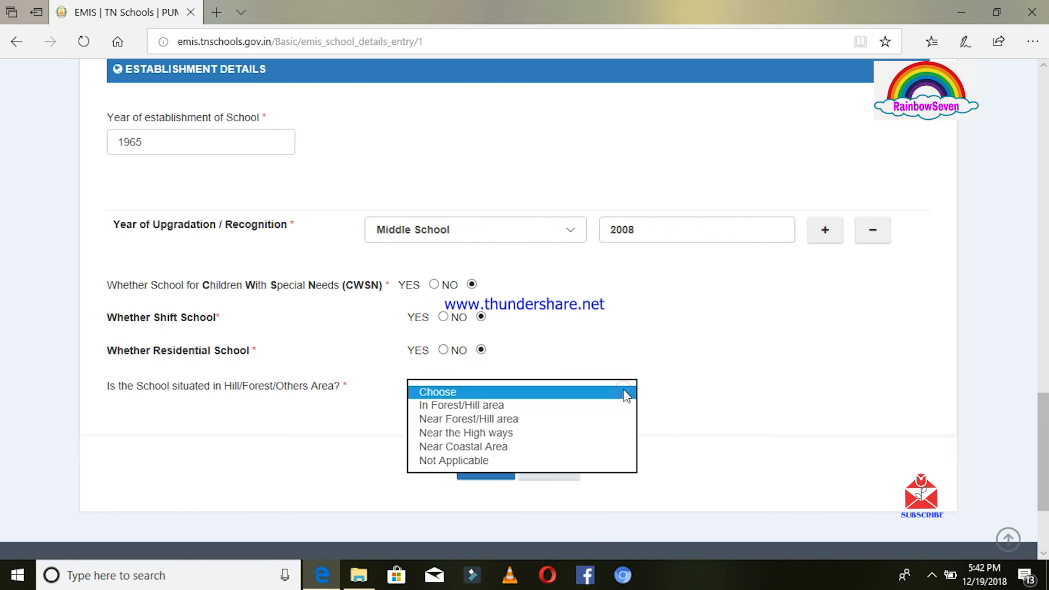
click(504, 462)
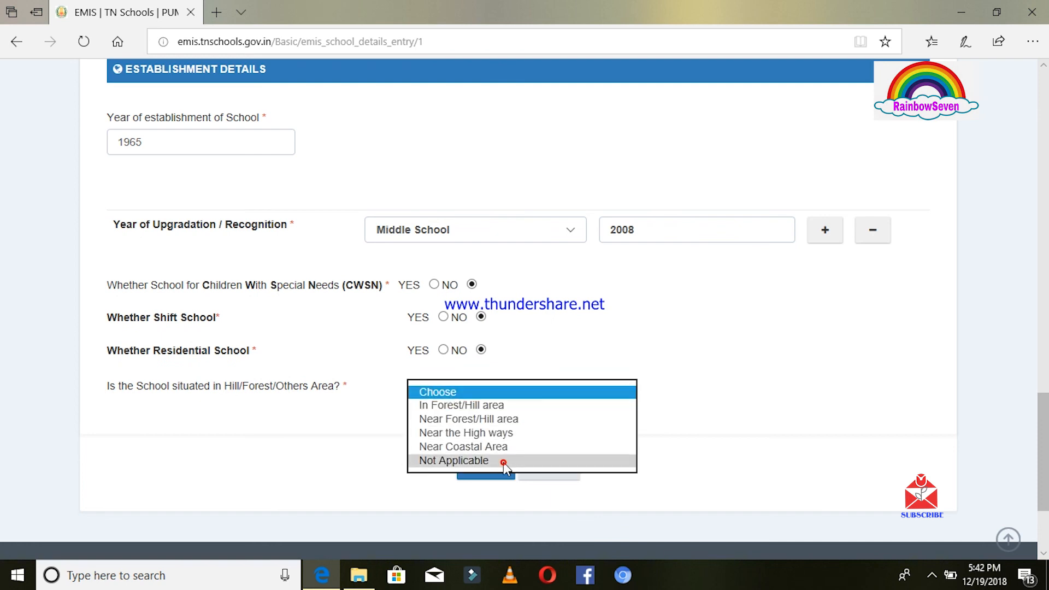
click(744, 399)
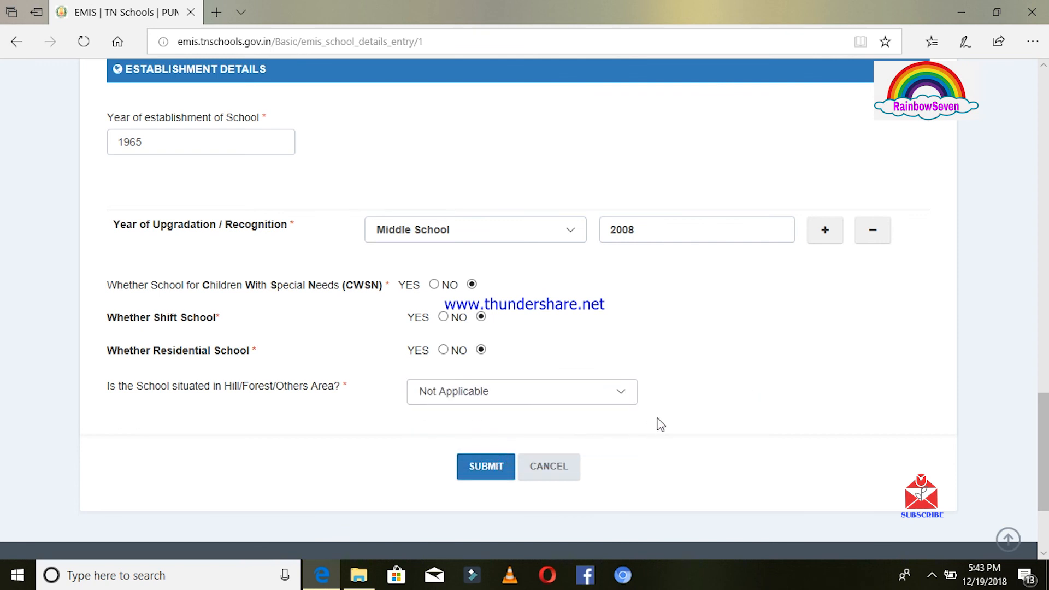